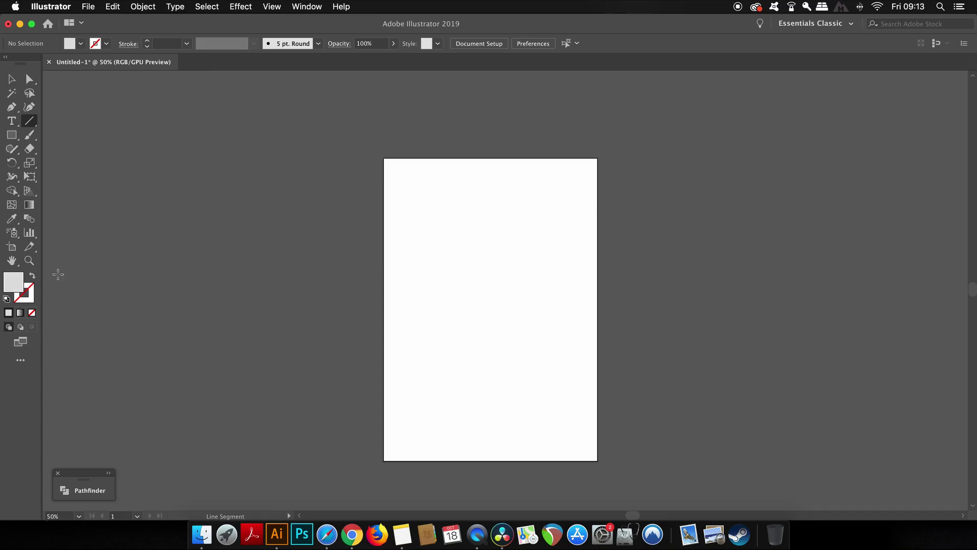
Step: Set the fill colour to light grey d6d6d6
double_click(20, 285)
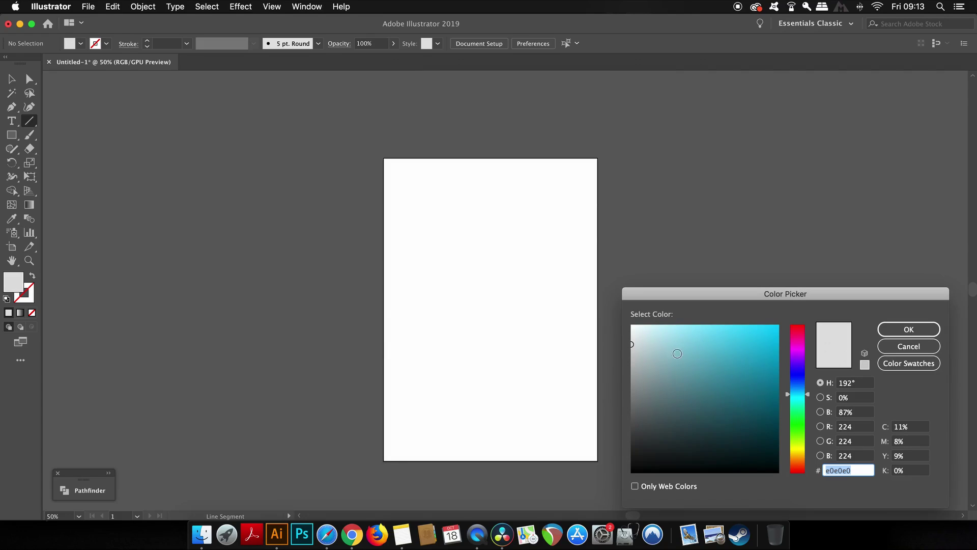
click(631, 347)
click(632, 348)
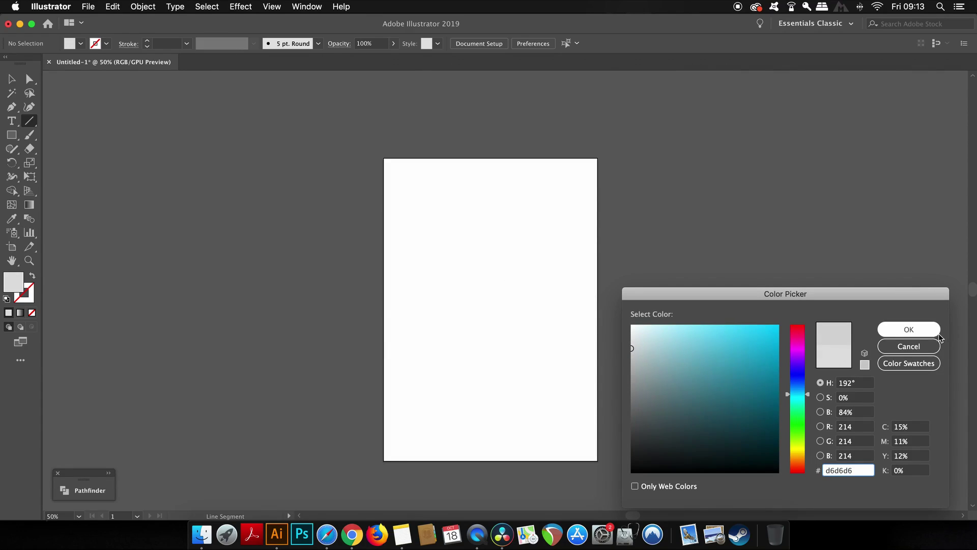
click(908, 330)
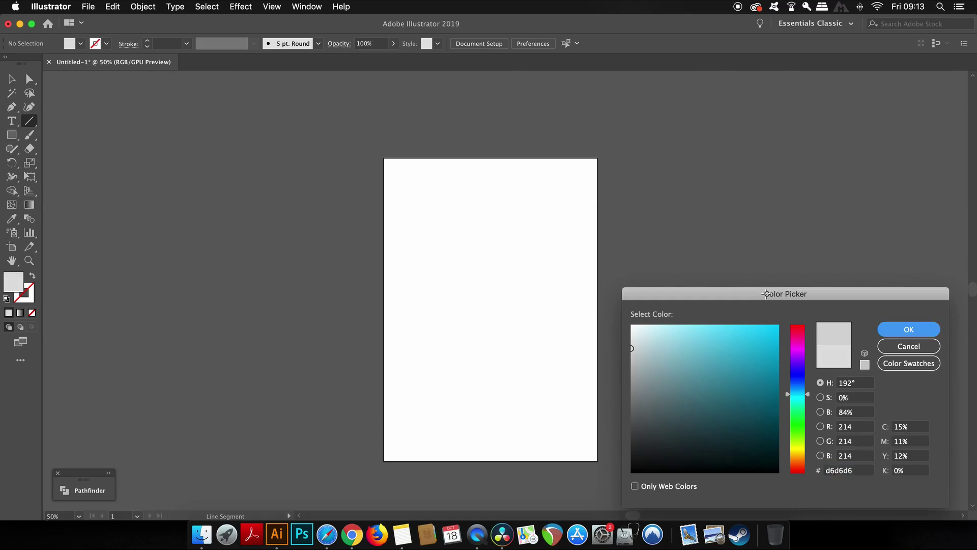
Step: Draw a page-sized rectangle filled with the d6d6d6 grey, deselect it and recentre the view
key(m)
key(ctrl+a)
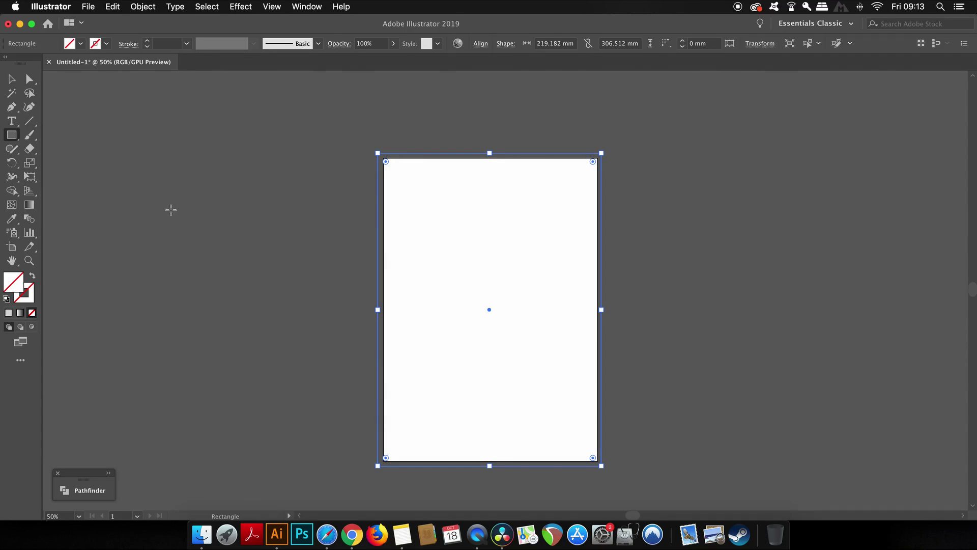
click(8, 312)
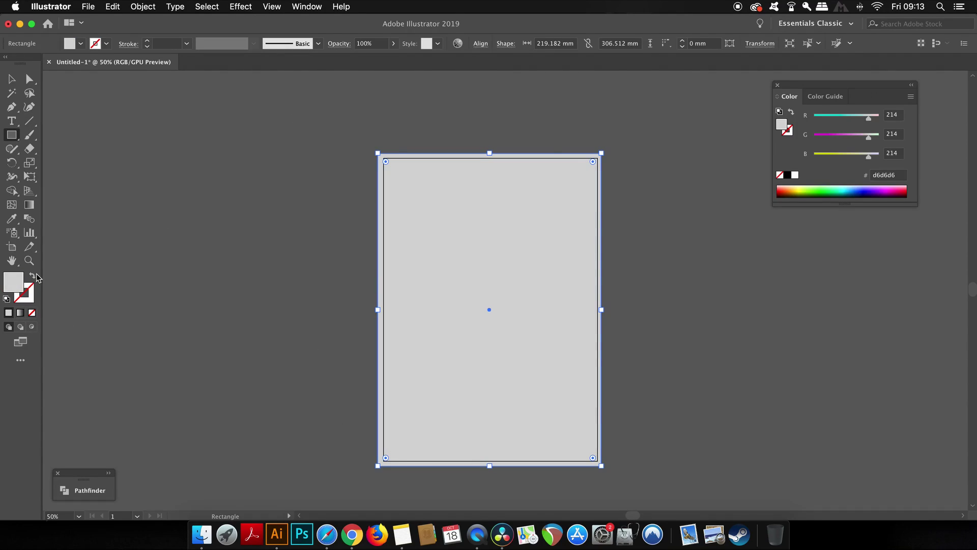
click(8, 80)
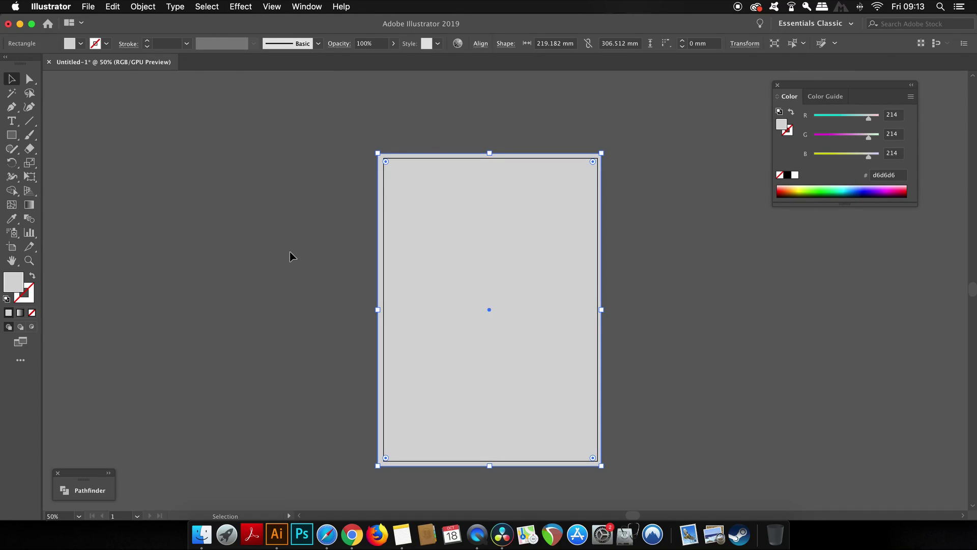
key(super+2)
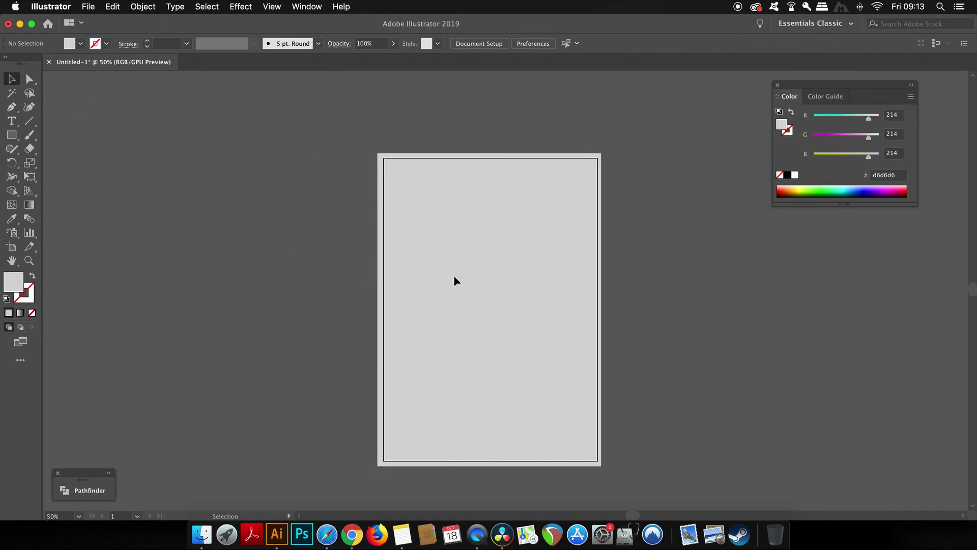
drag(448, 281, 490, 285)
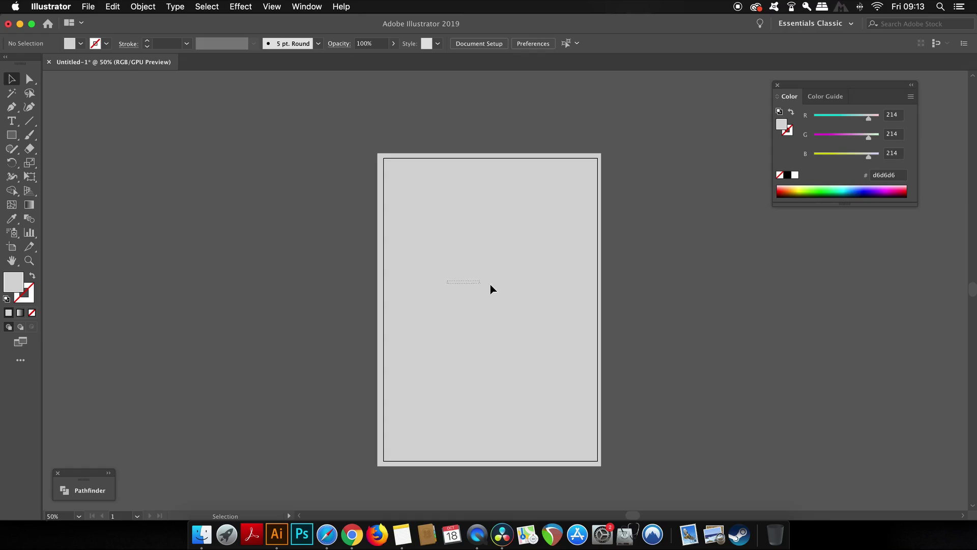
click(777, 86)
drag(437, 218, 420, 192)
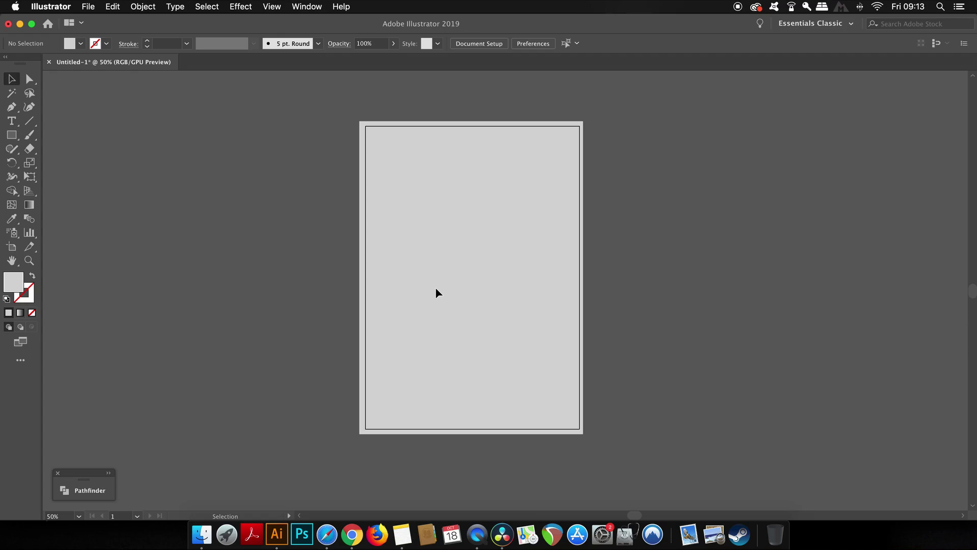
Step: Draw a small circle at the page's lower left and fill it with light cyan 92eaff
key(l)
drag(388, 364, 435, 410)
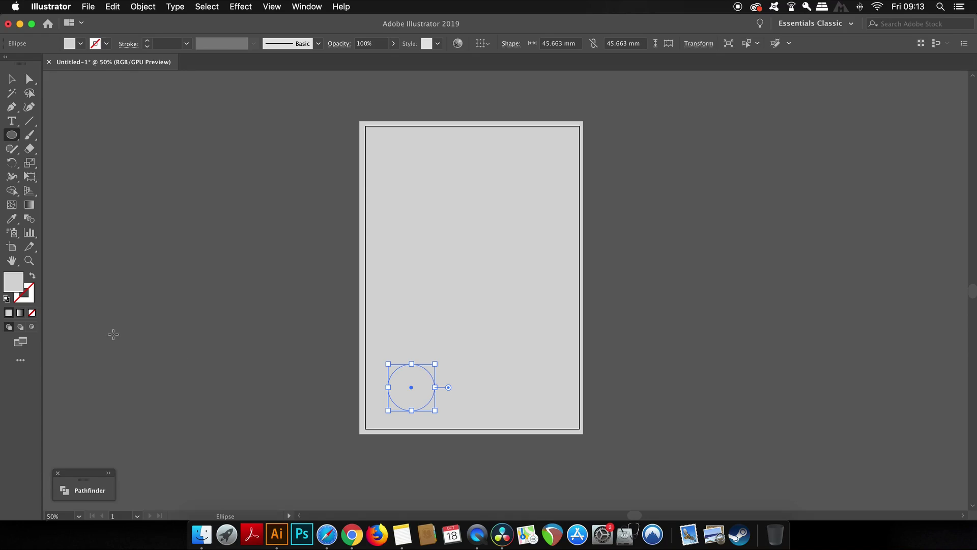
double_click(15, 284)
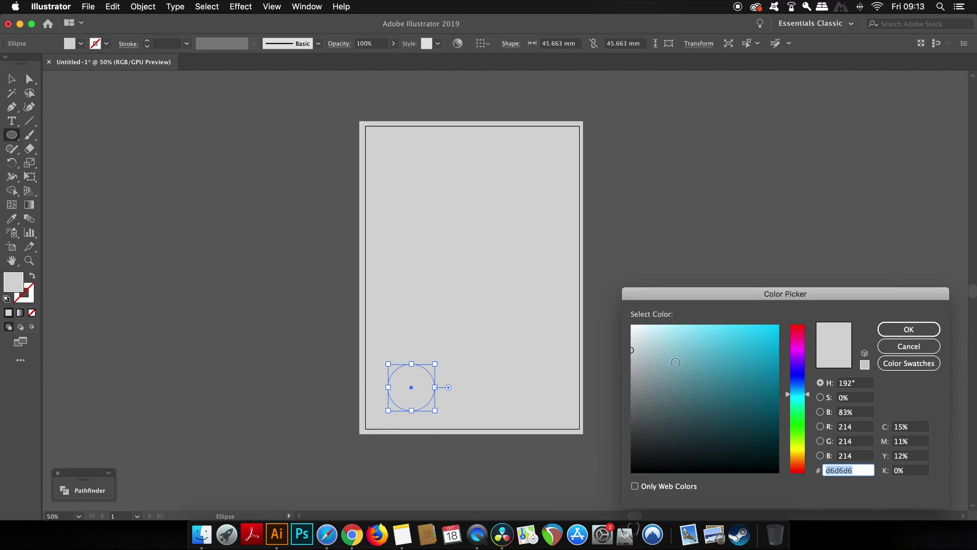
drag(712, 336, 694, 325)
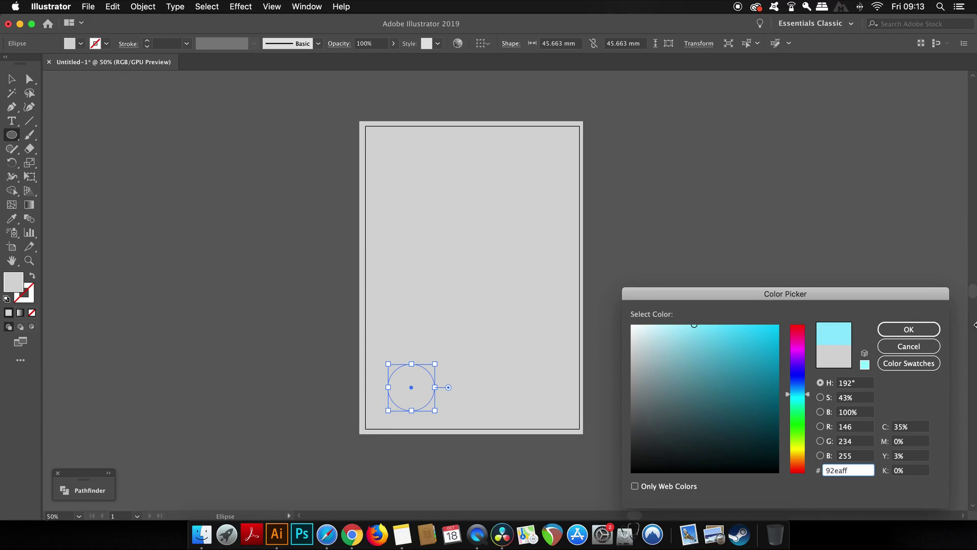
click(932, 333)
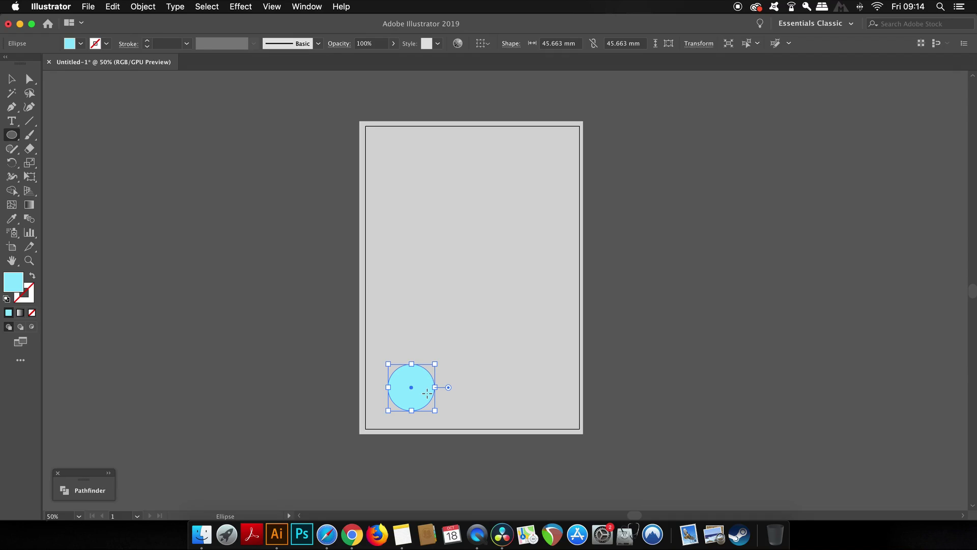
Step: Duplicate the cyan circle up and to the right and recolour the copy magenta
key(v)
alt+drag(426, 397, 599, 383)
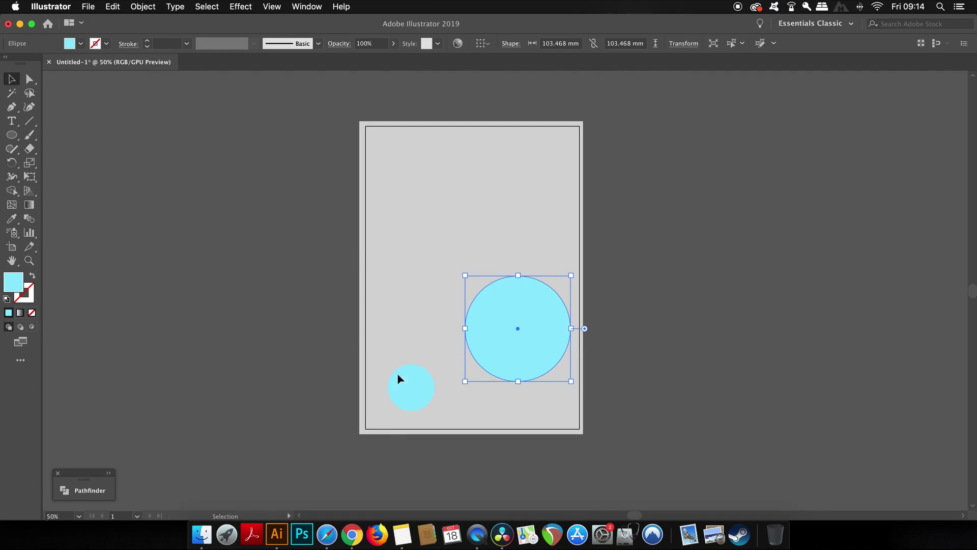
double_click(13, 281)
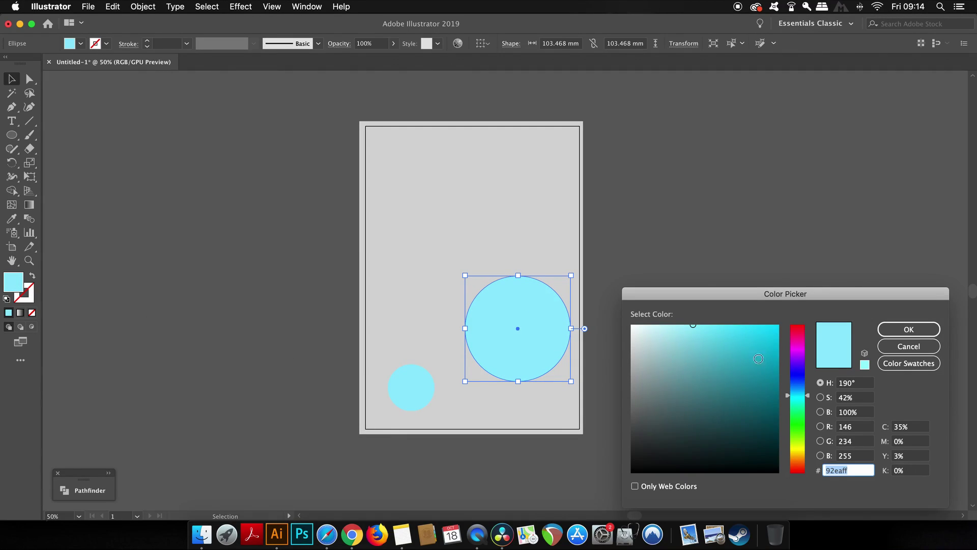
click(801, 352)
mouse_move(801, 352)
mouse_down()
mouse_move(764, 322)
mouse_move(723, 319)
mouse_up()
click(909, 329)
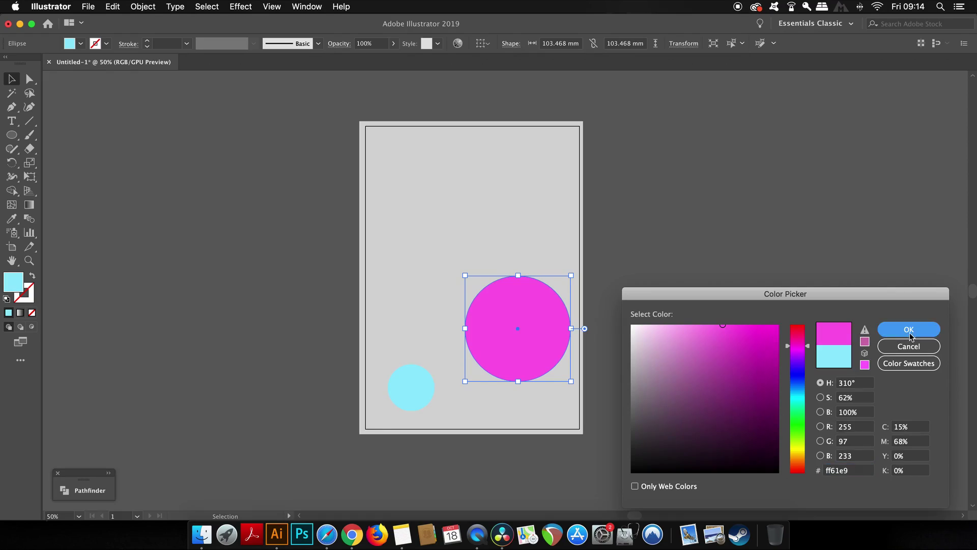
Step: Add a higher cyan copy and a small magenta copy top-right, then select all four circles
click(425, 392)
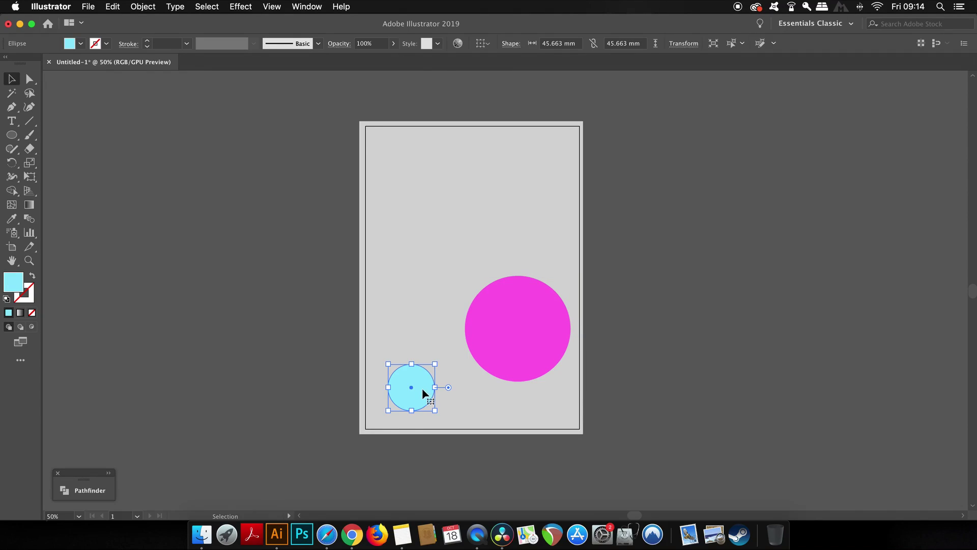
drag(425, 395, 468, 275)
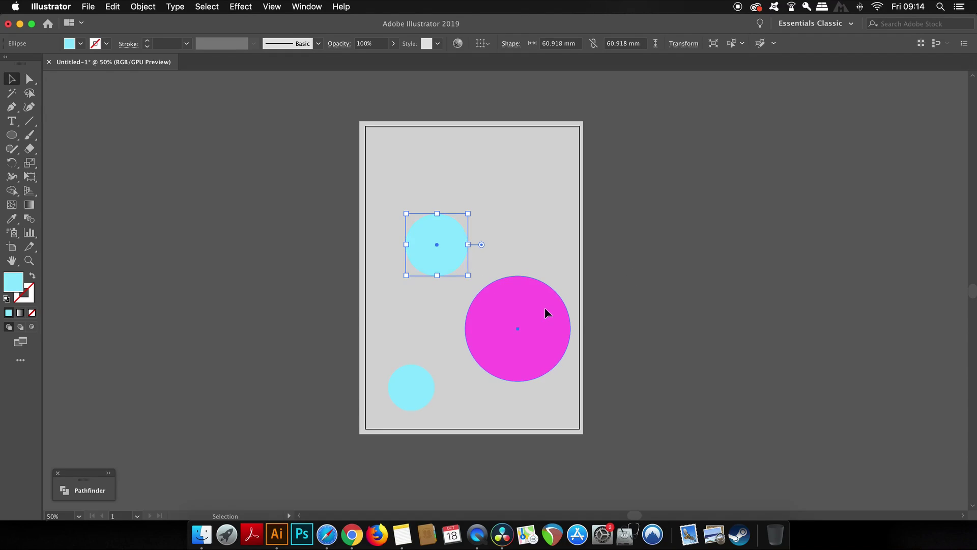
click(546, 322)
drag(546, 323, 553, 183)
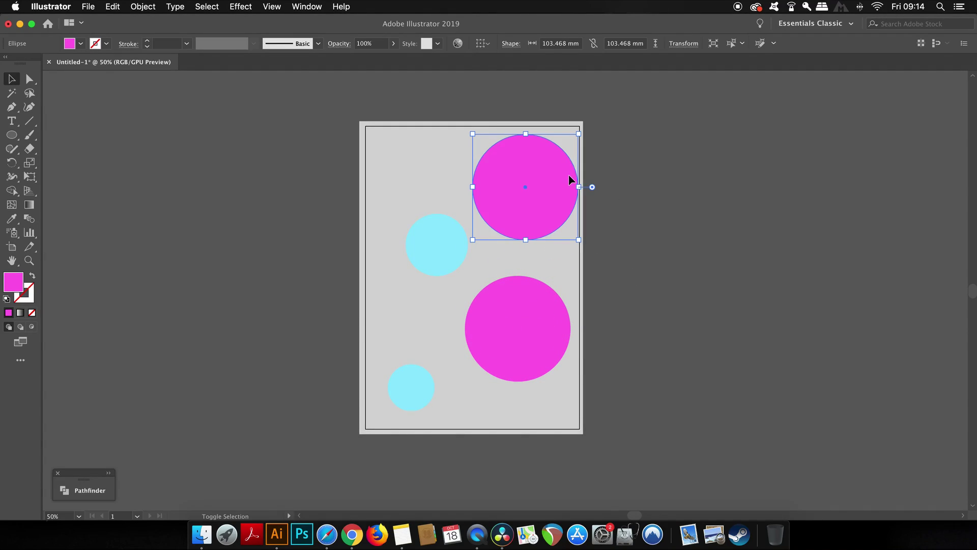
drag(580, 138, 543, 162)
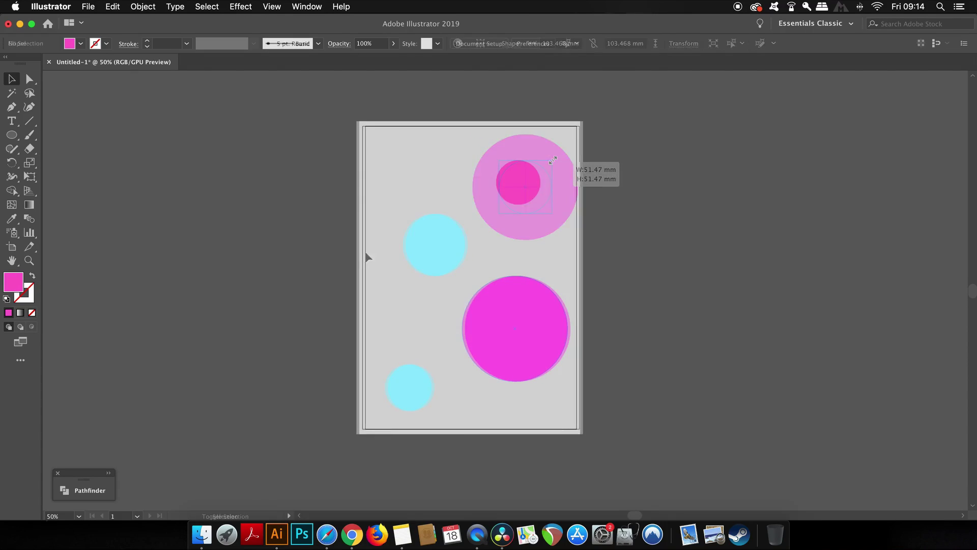
click(286, 172)
drag(283, 138, 746, 441)
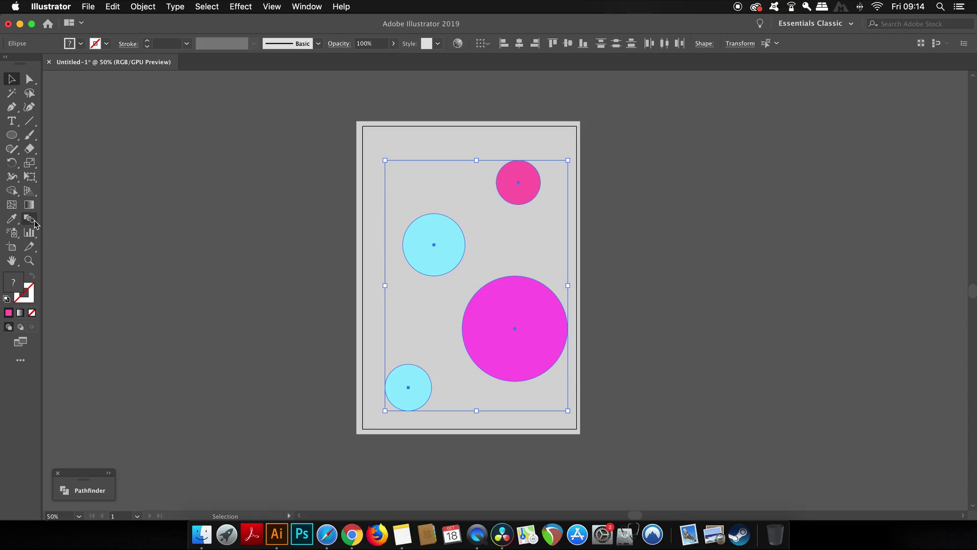
Step: Blend the circles in order: small cyan, large magenta, medium cyan, small pink
click(37, 199)
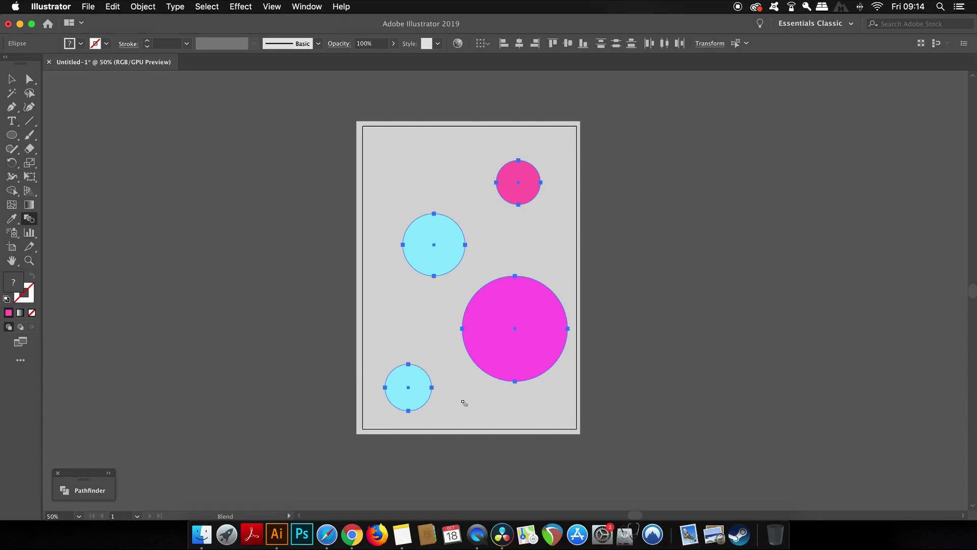
click(419, 393)
click(550, 340)
click(454, 272)
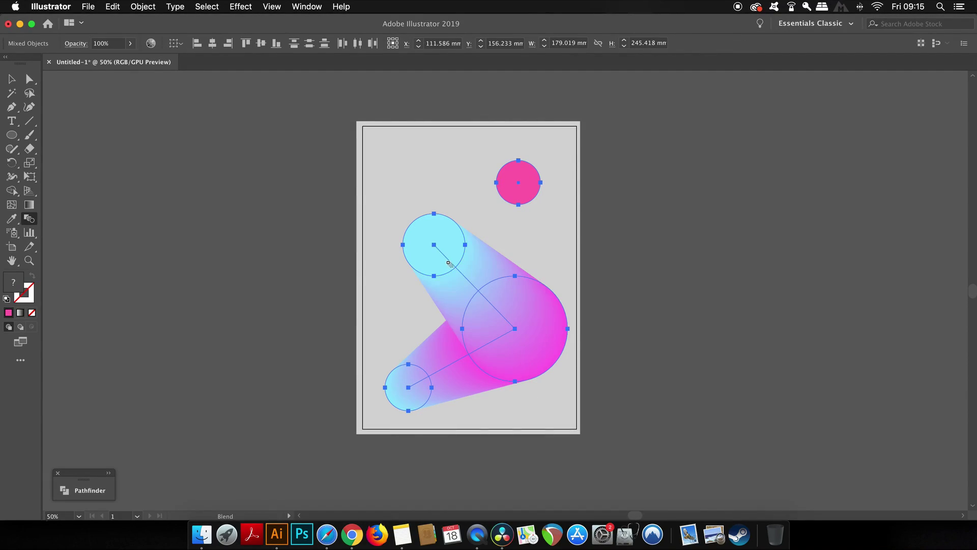
click(517, 203)
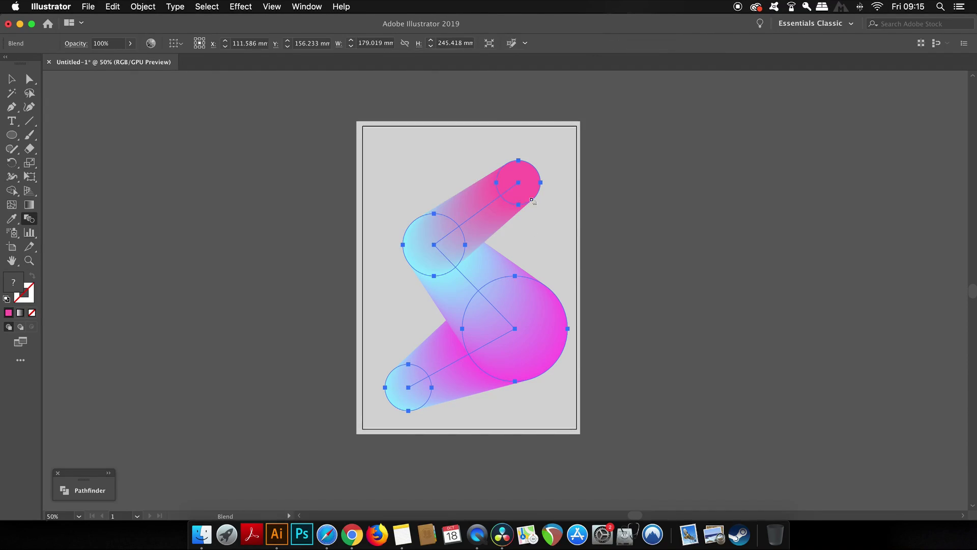
Step: Nudge the blend's top anchor slightly to the right with Direct Selection
key(v)
click(653, 336)
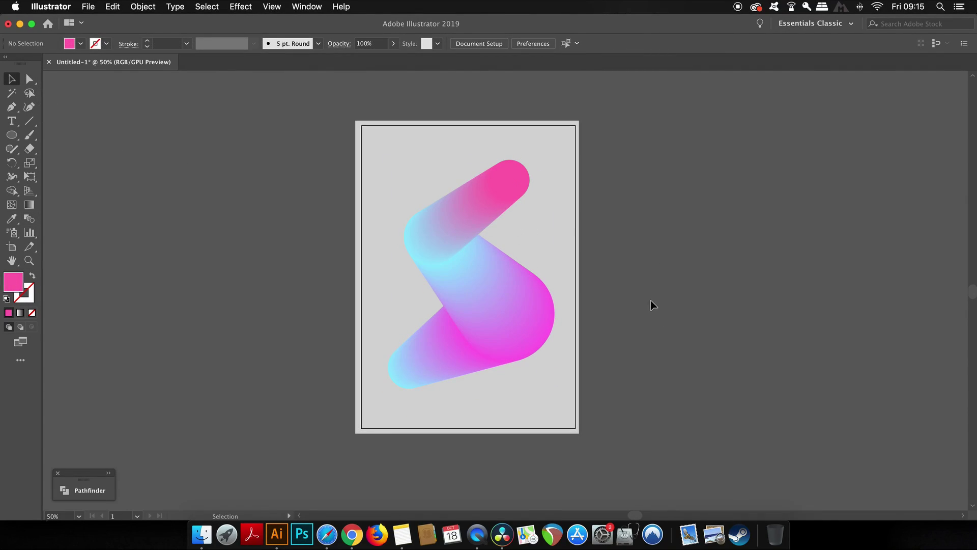
key(a)
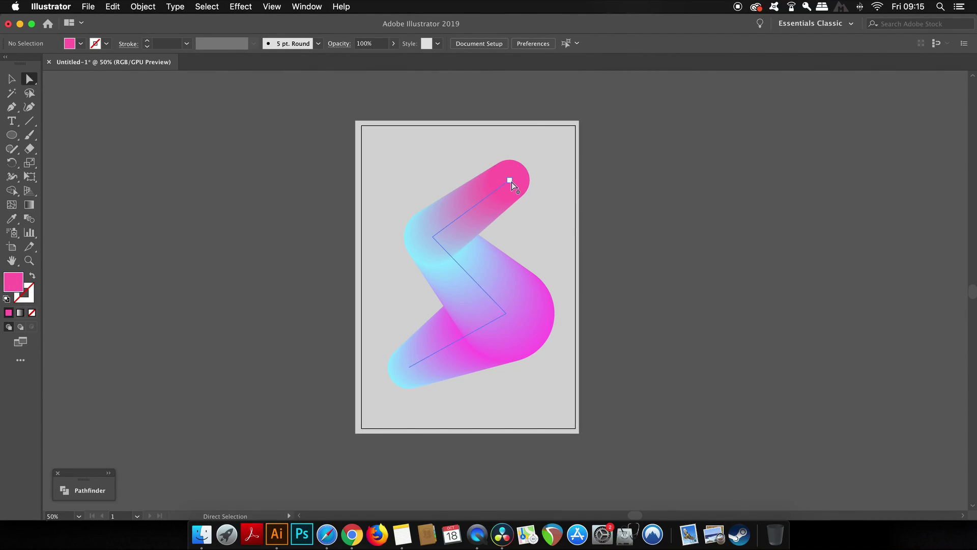
mouse_move(511, 183)
mouse_down()
mouse_move(534, 202)
mouse_move(514, 181)
mouse_move(526, 159)
mouse_move(524, 182)
mouse_up()
click(665, 223)
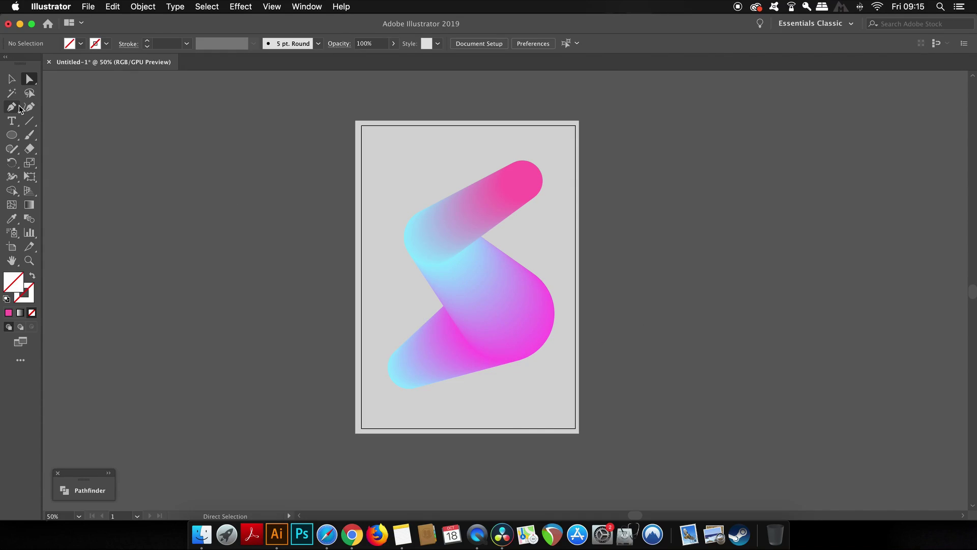
Step: Curve the upper spine segment with Convert Anchor Point, then reselect the S-shaped blend
click(31, 82)
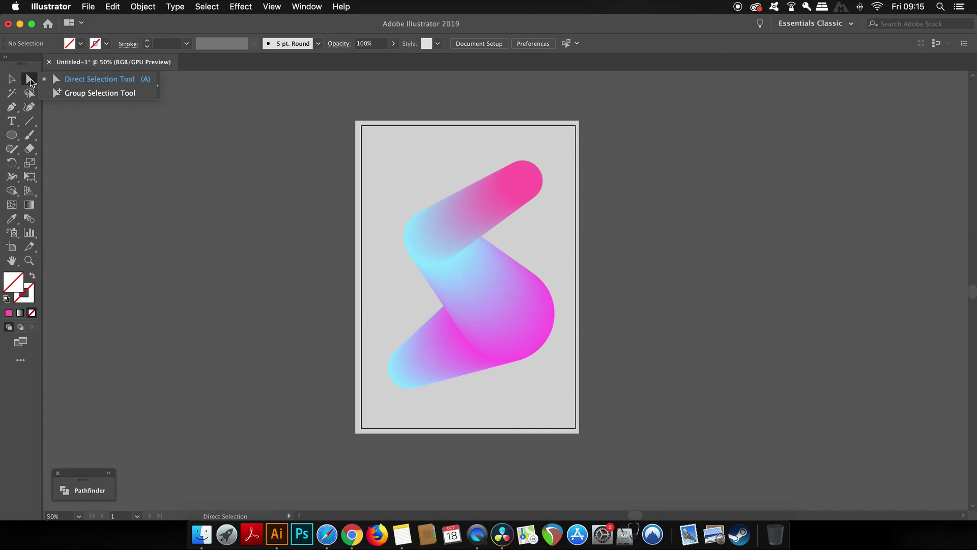
click(11, 106)
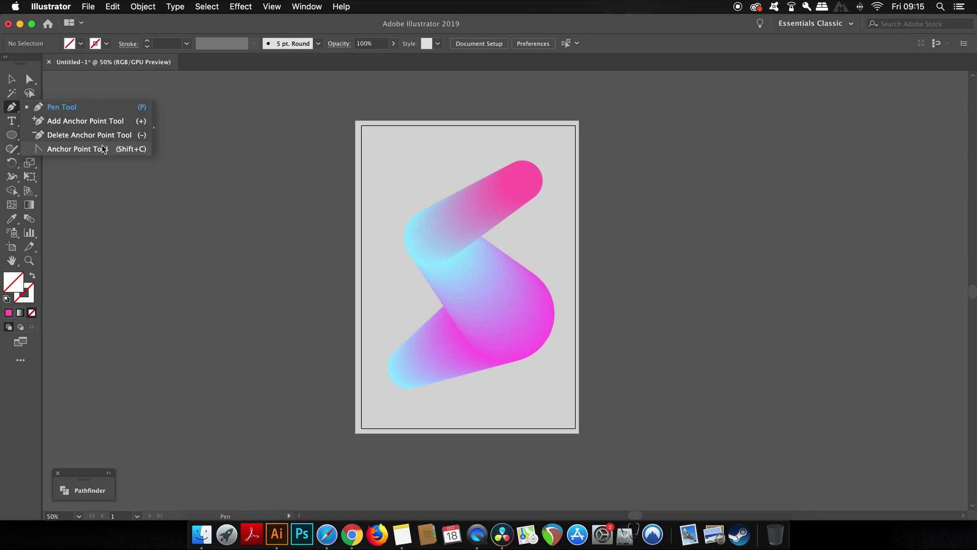
click(103, 149)
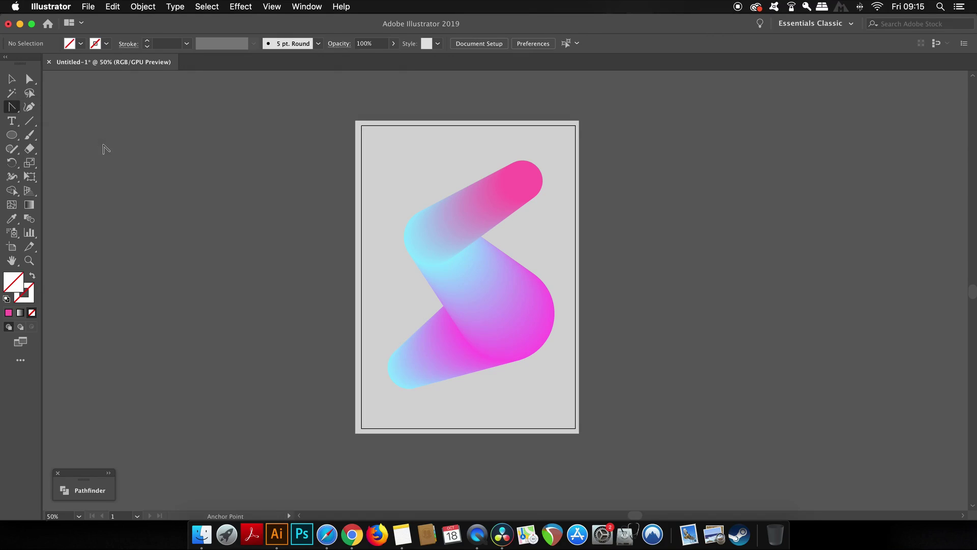
click(484, 207)
mouse_move(476, 209)
mouse_down()
mouse_move(481, 217)
mouse_move(469, 201)
mouse_move(486, 222)
mouse_up()
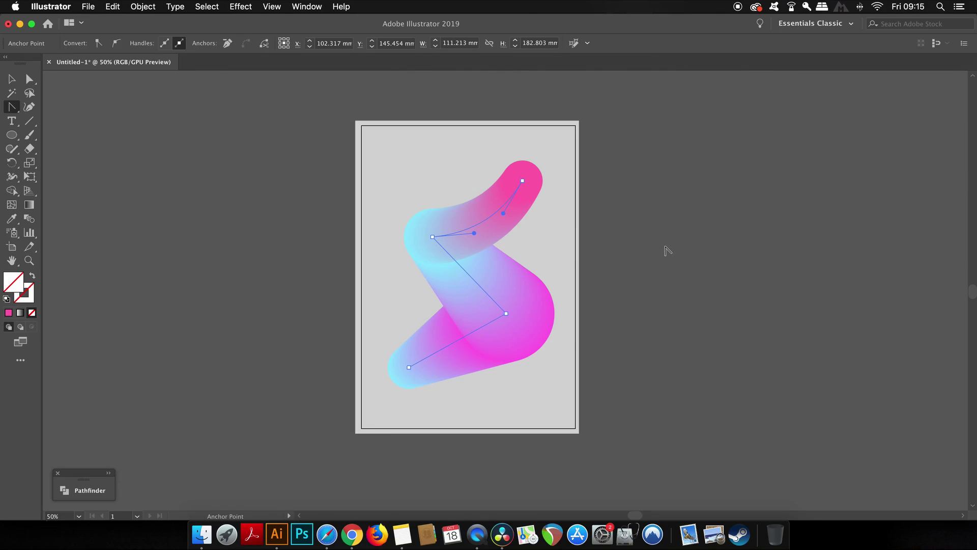
key(v)
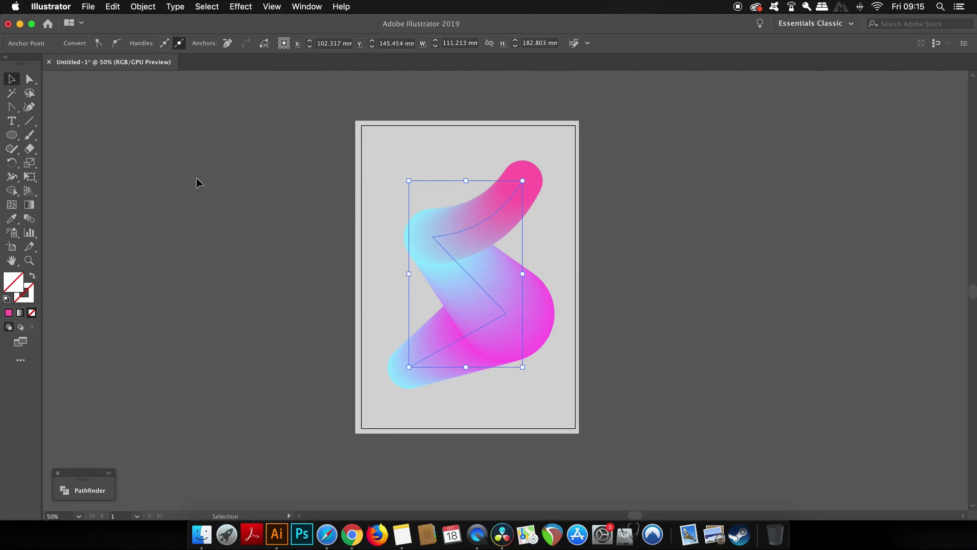
click(620, 288)
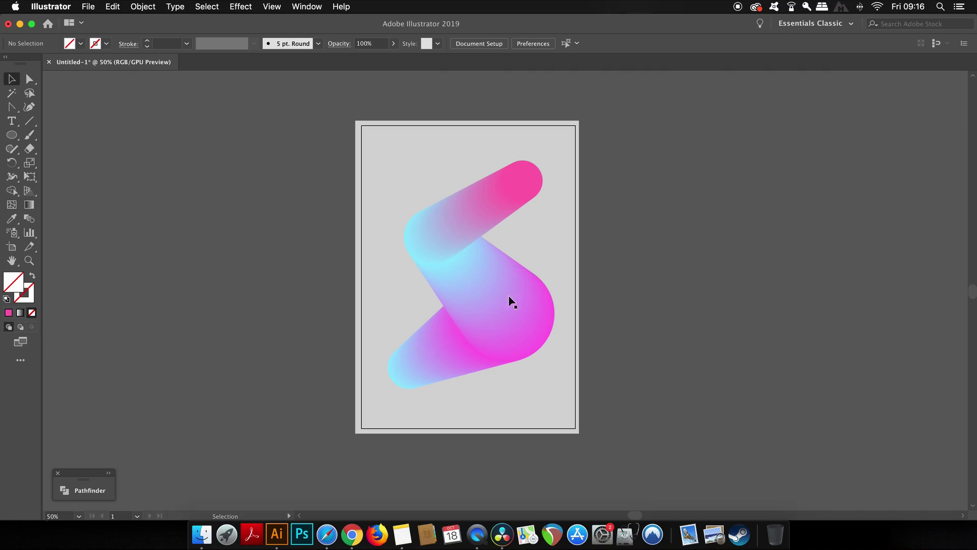
click(479, 290)
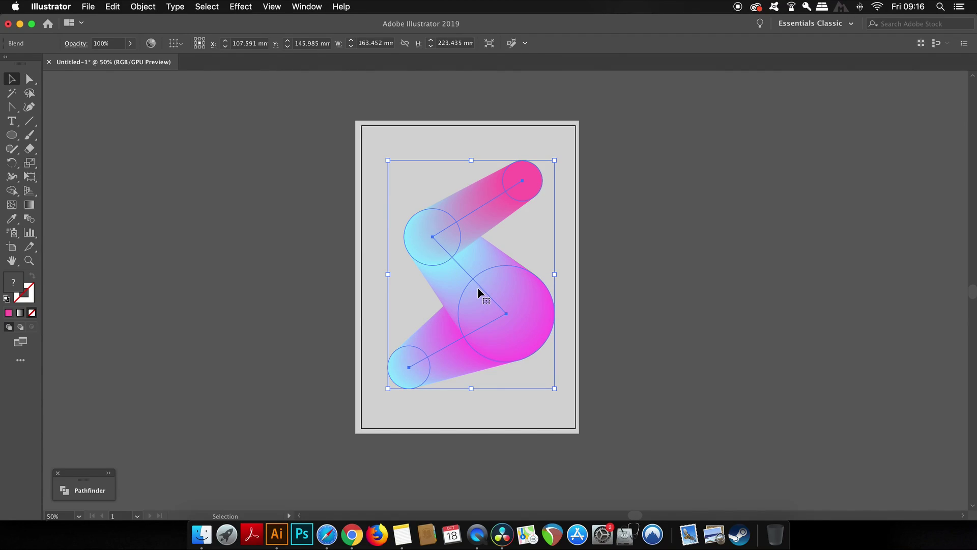
Step: Adjust the blend's Spacing in Blend Options, trying Specified Steps with Preview, for a smooth gradient
click(29, 223)
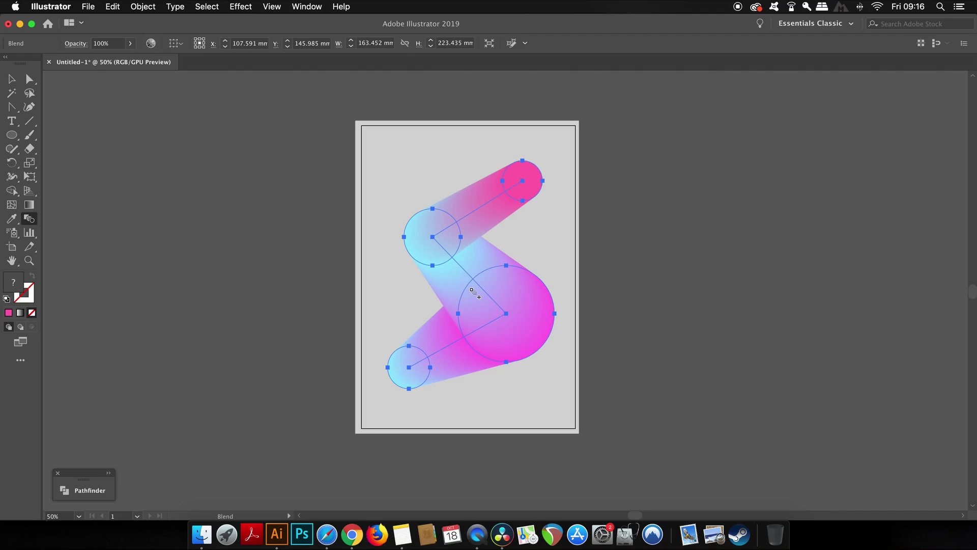
key(Return)
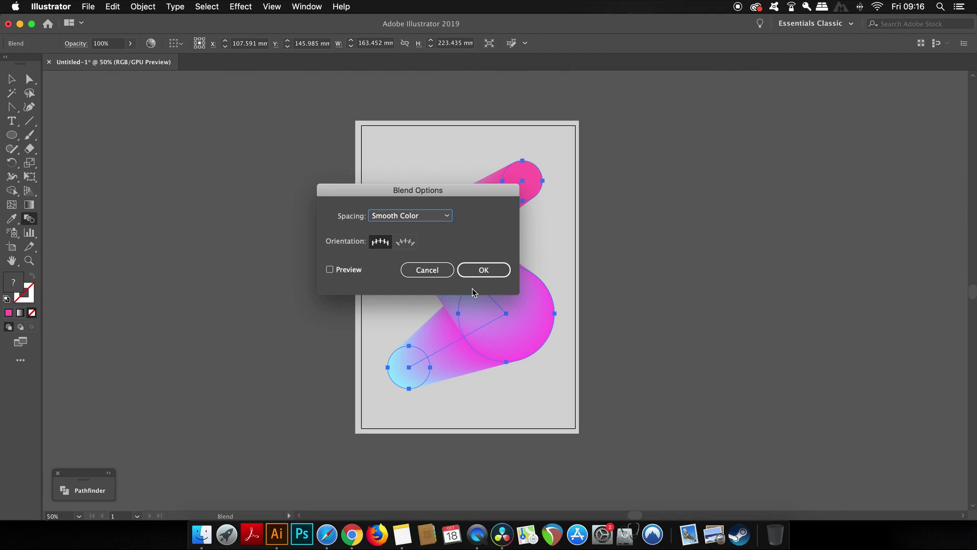
drag(443, 190, 754, 190)
click(733, 211)
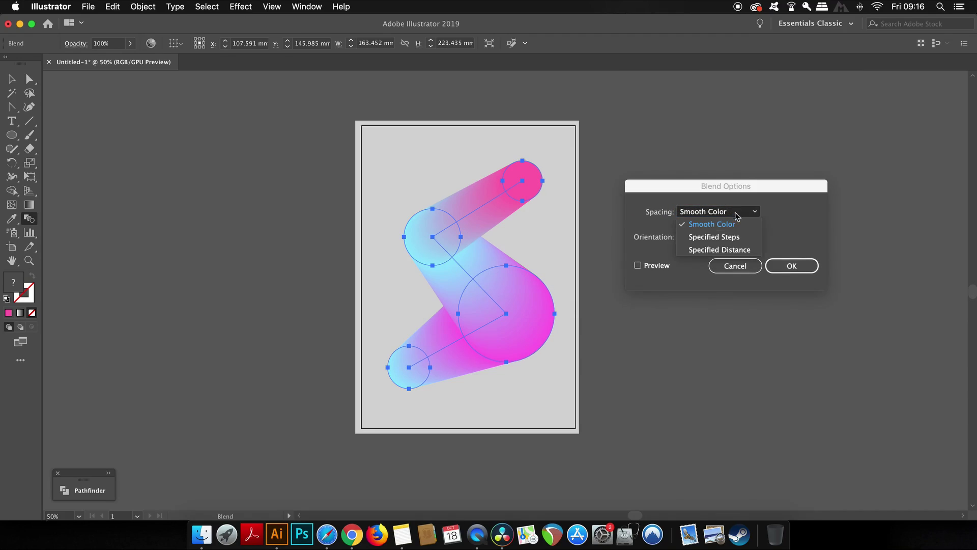
click(733, 236)
click(648, 268)
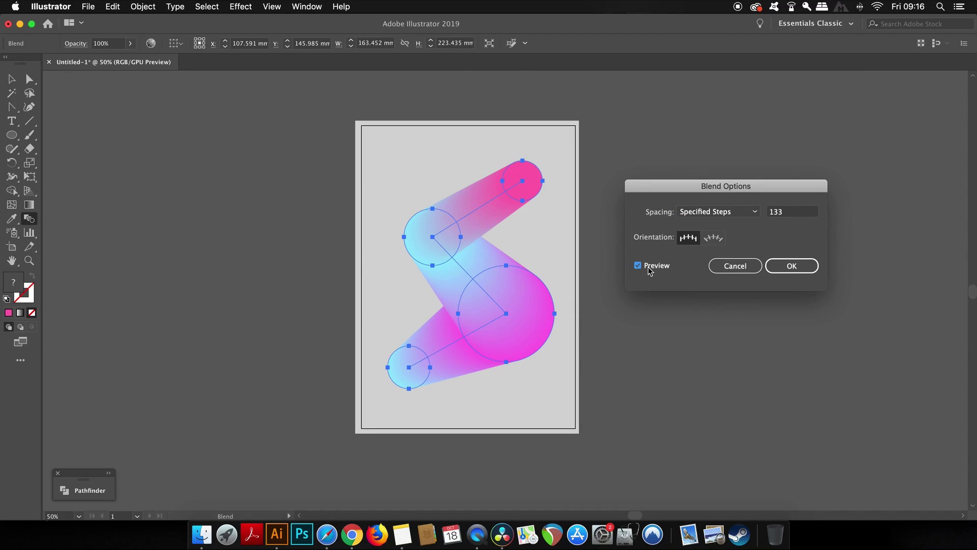
click(721, 217)
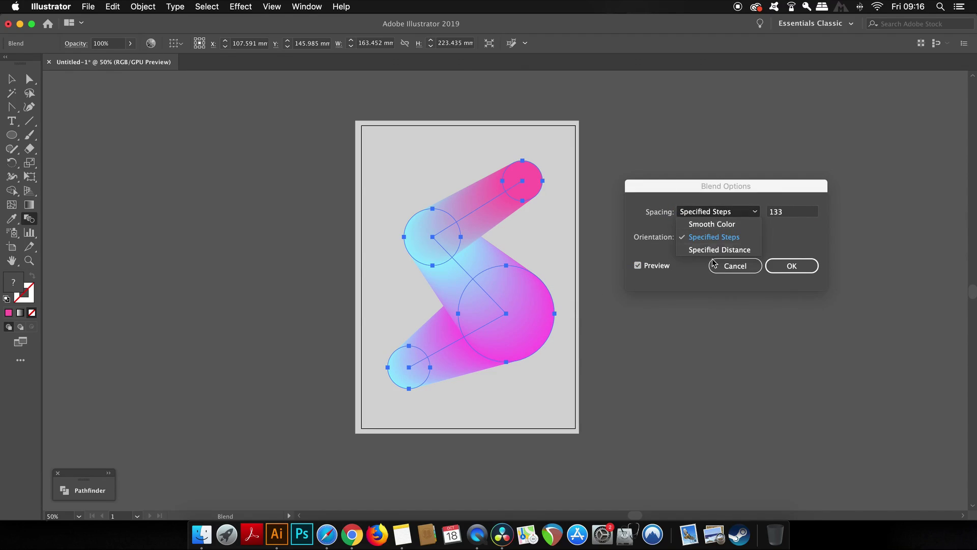
click(716, 250)
key(Return)
click(193, 148)
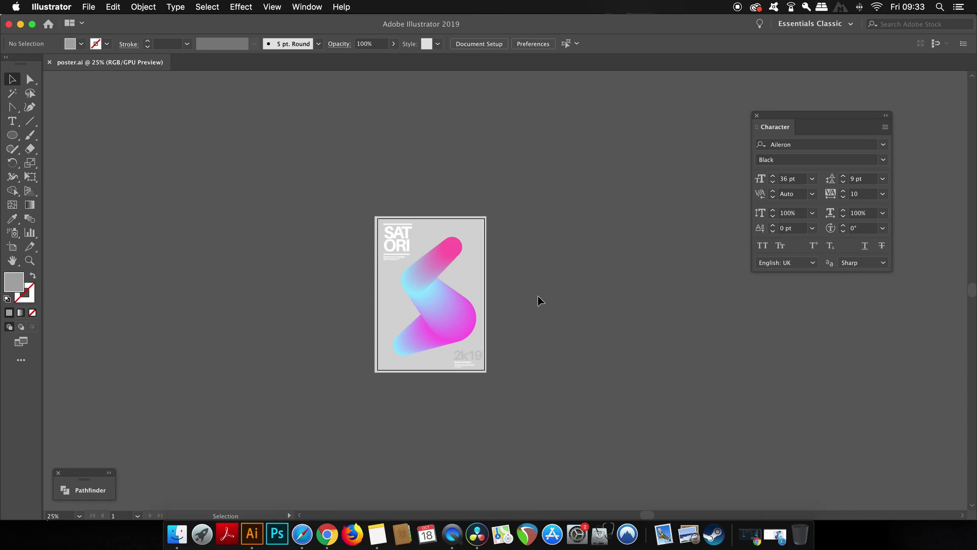
scroll(534, 317, up, 4)
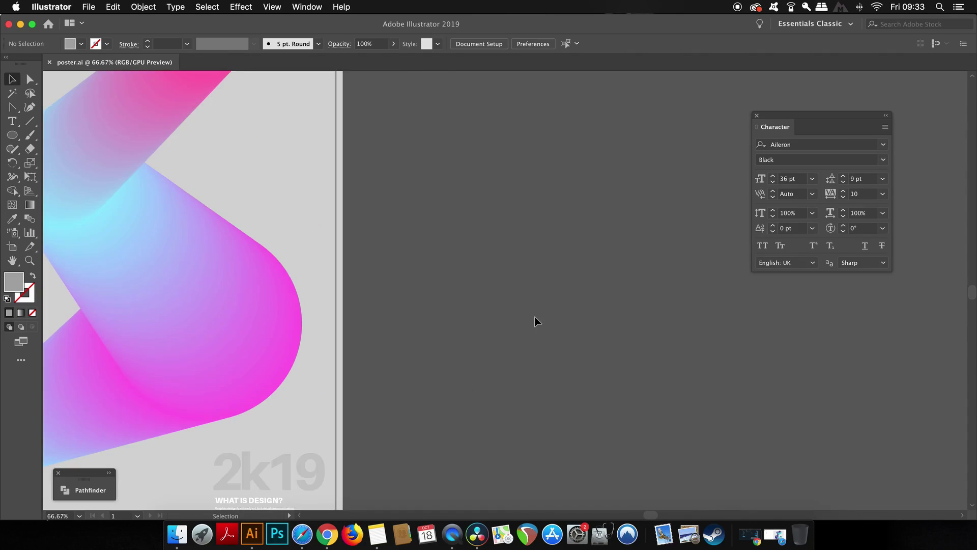
drag(504, 339, 578, 164)
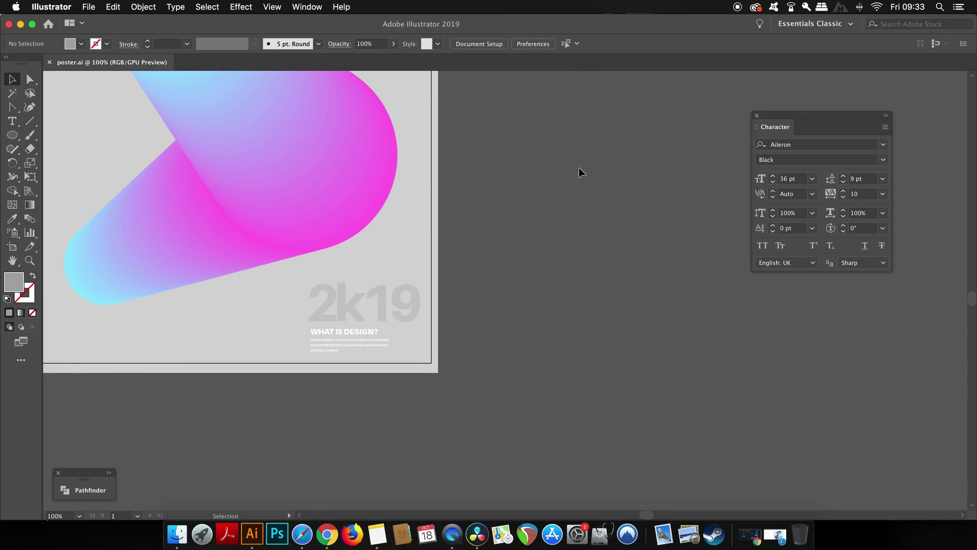
Step: Fill the 2k19 text with solid grey c9c9c9, sampled from the page and slightly darkened
click(407, 318)
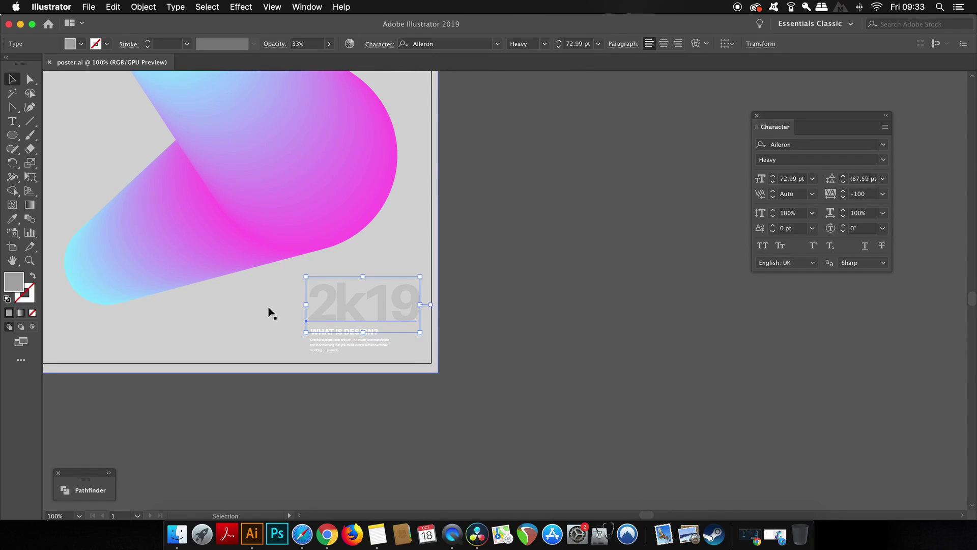
key(i)
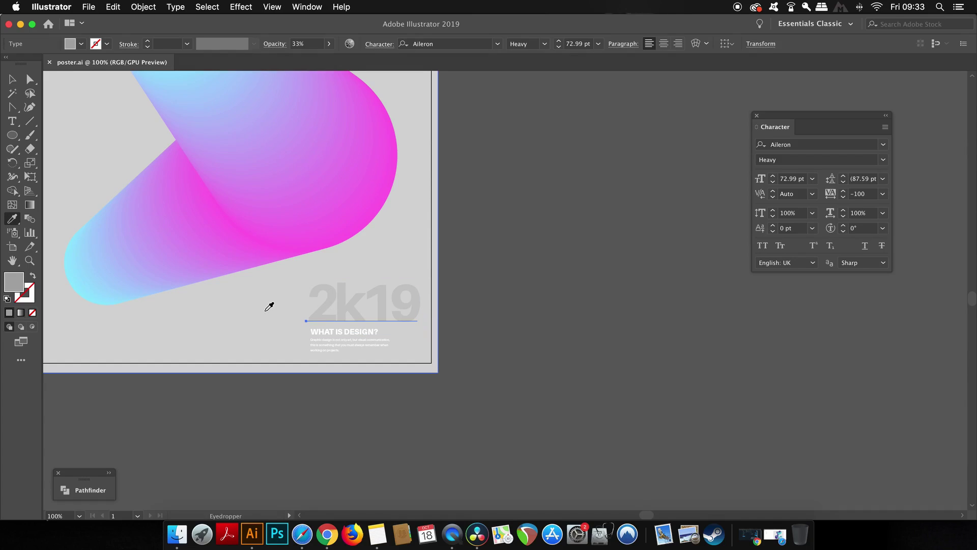
click(270, 306)
double_click(13, 285)
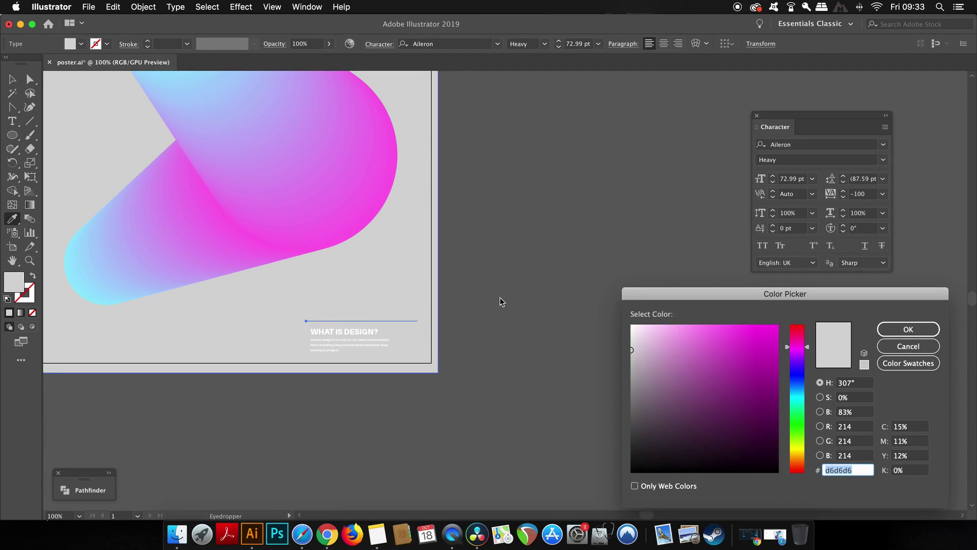
click(630, 356)
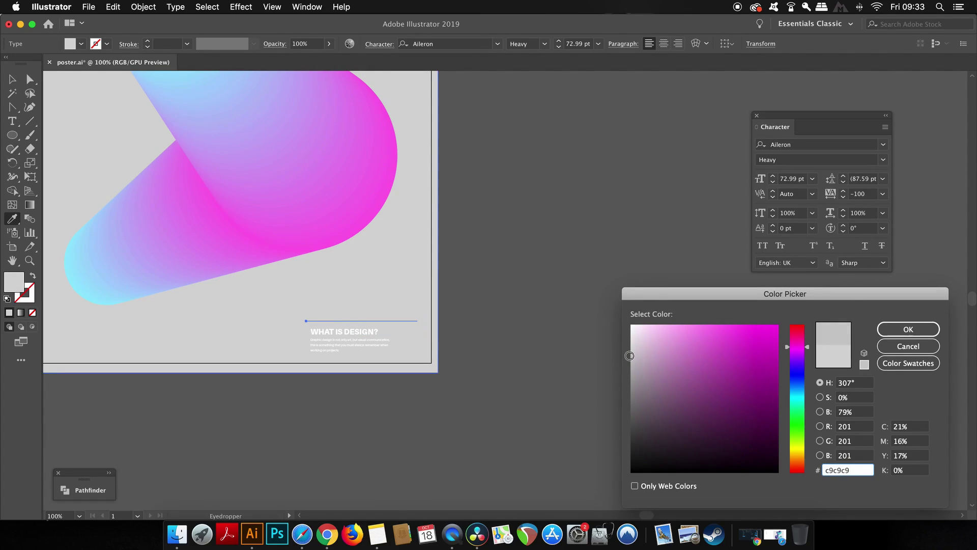
click(909, 329)
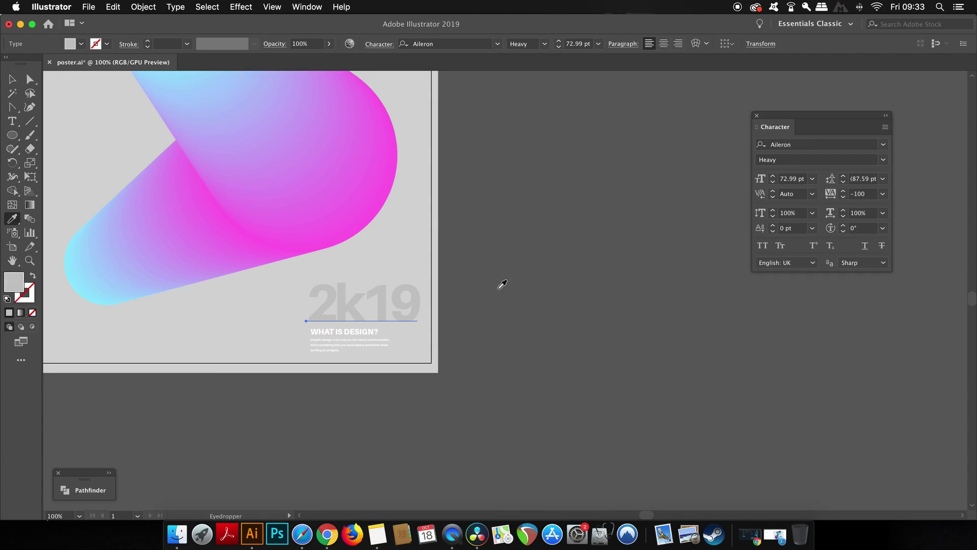
key(v)
click(543, 292)
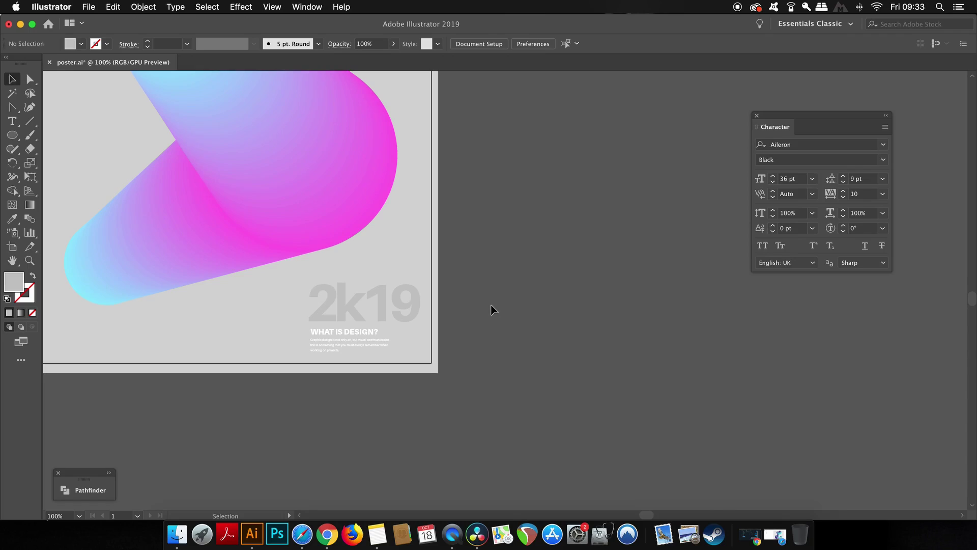
scroll(493, 309, down, 2)
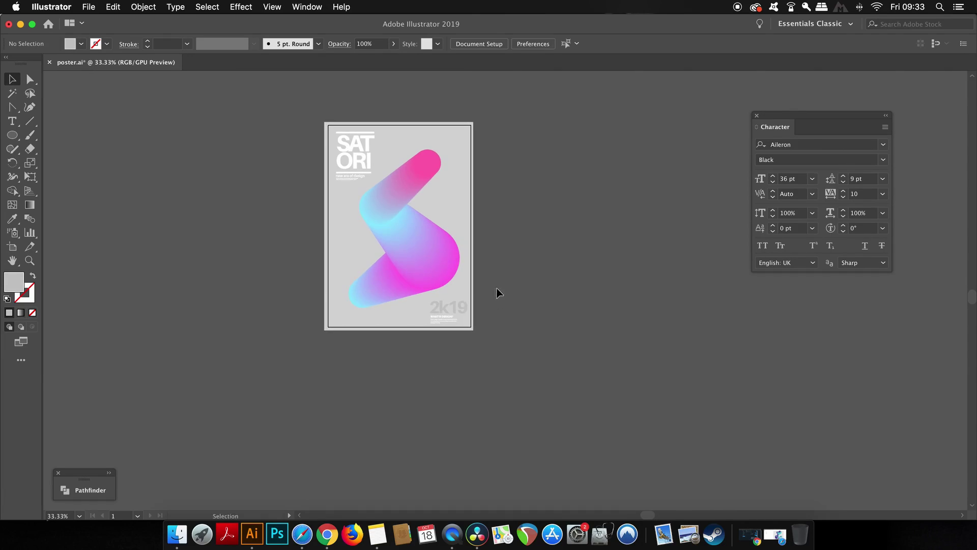
scroll(499, 292, up, 2)
drag(437, 312, 397, 243)
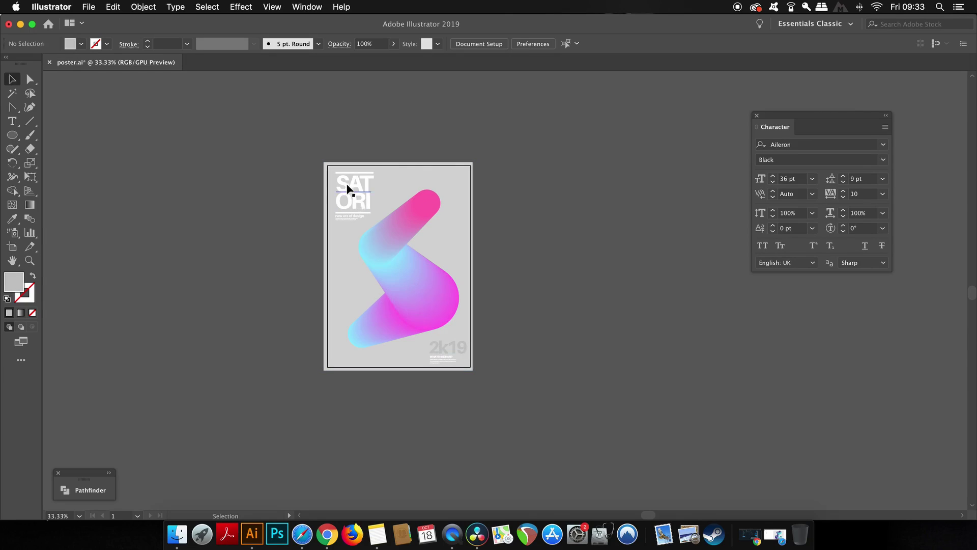
scroll(366, 246, up, 1)
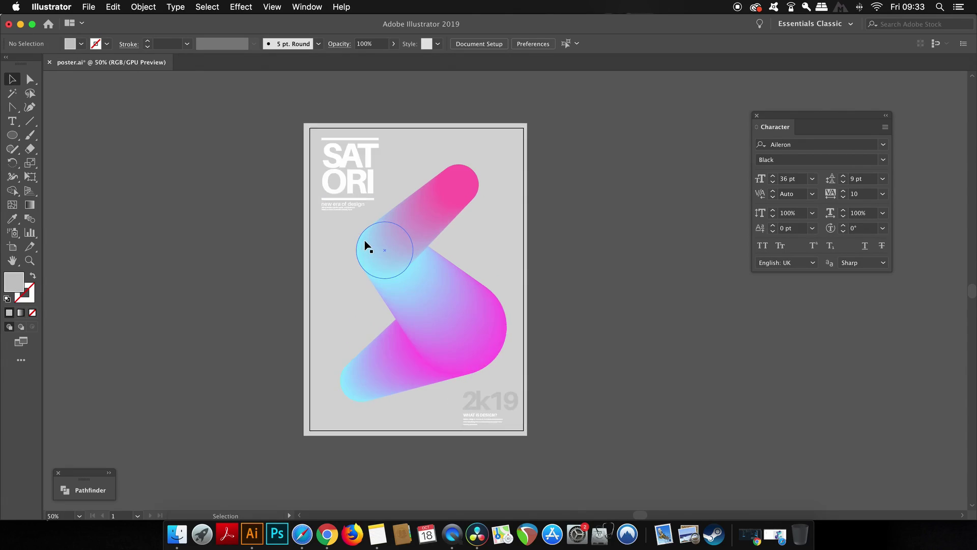
scroll(366, 247, up, 3)
key(super+space)
key(Escape)
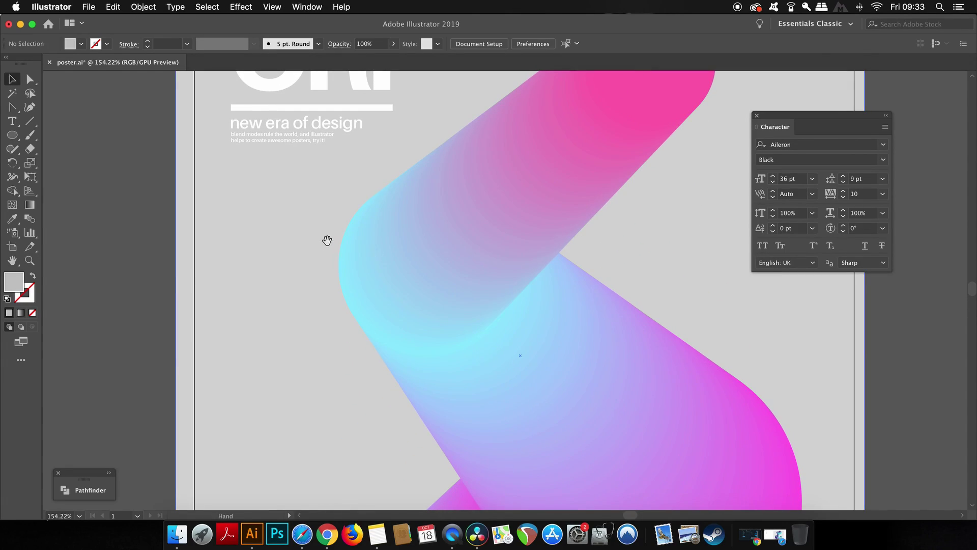
scroll(326, 241, up, 10)
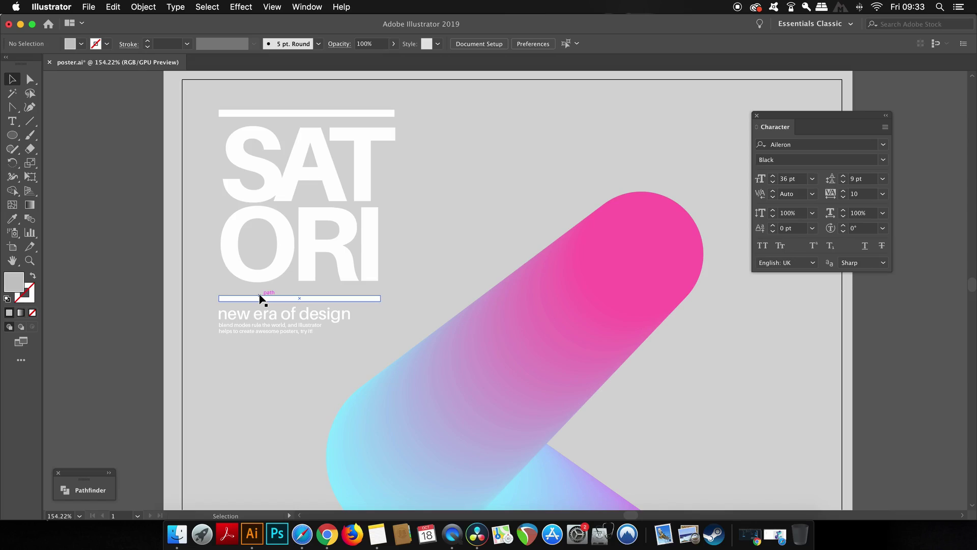
key(super+1)
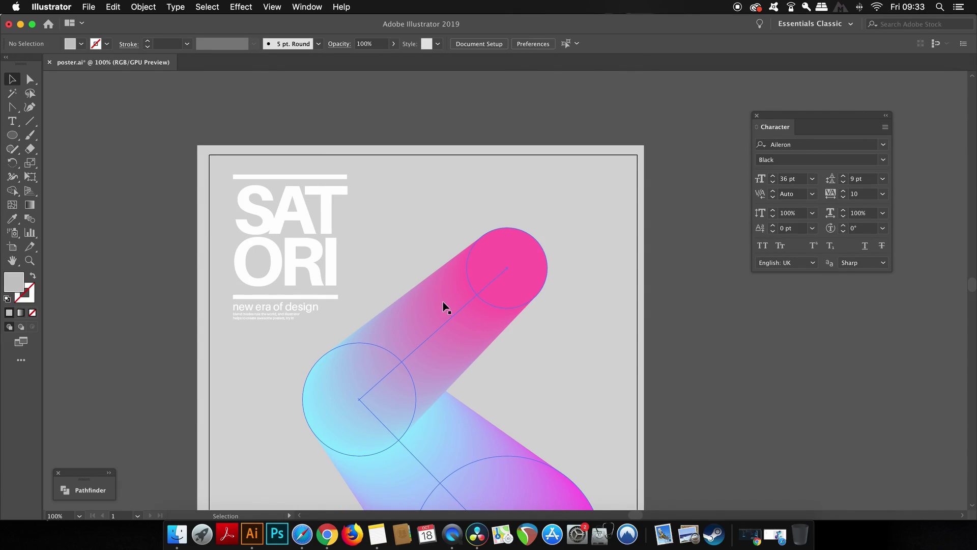
key(super+minus)
key(super+minus)
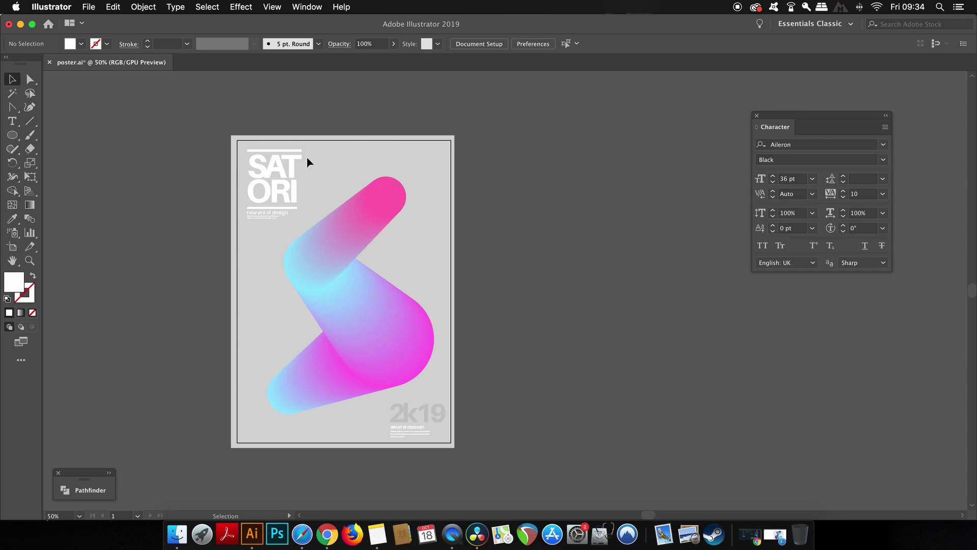
Step: Move the SATORI heading group onto the tube's centre, enlarge it, then select the S-tube blend
click(275, 214)
drag(275, 199, 340, 296)
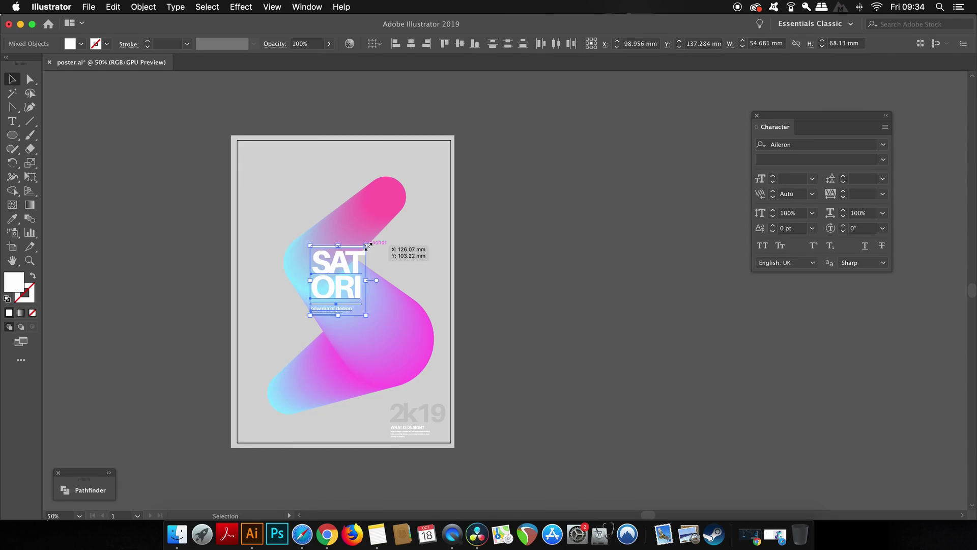
drag(367, 246, 417, 224)
click(505, 254)
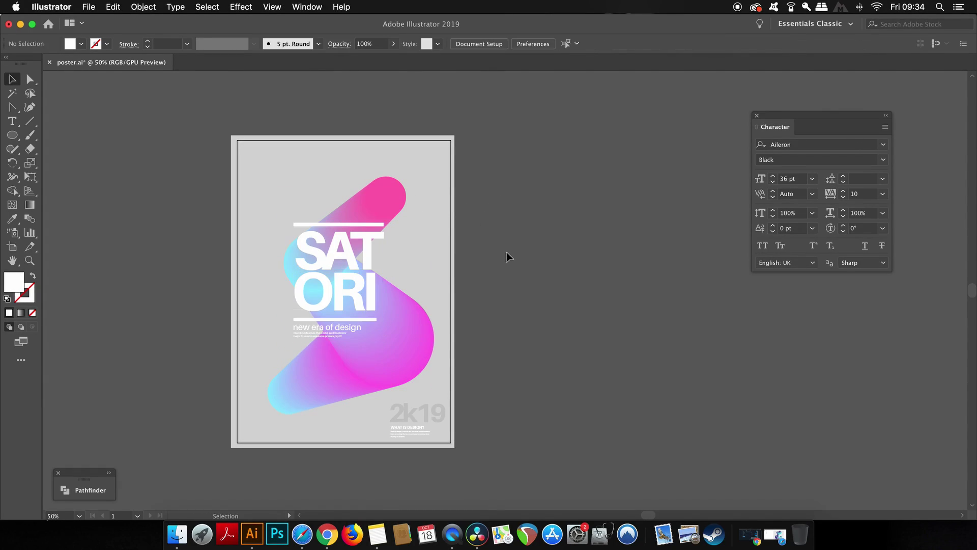
click(392, 334)
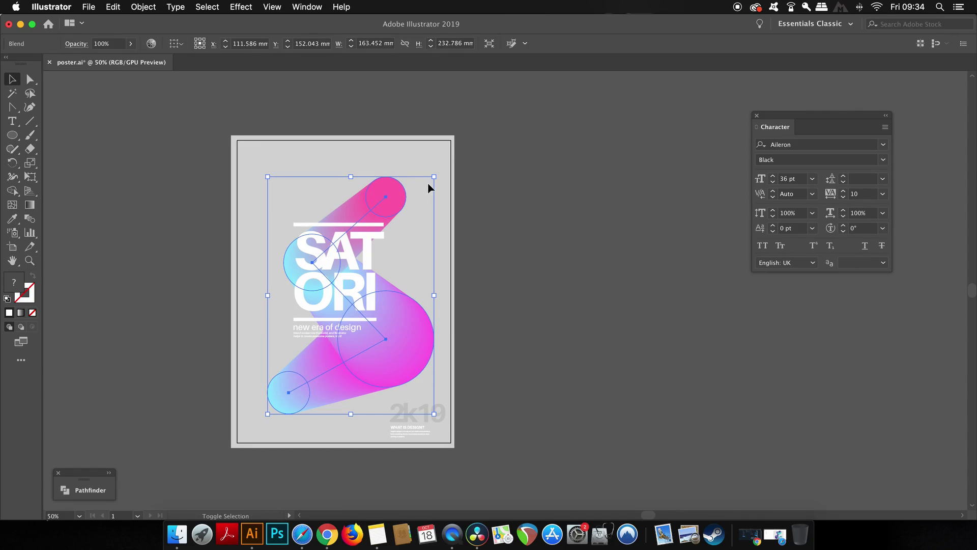
Step: Resize the S-tube to about 98 × 140 mm behind the SATORI heading
drag(434, 179, 402, 223)
drag(395, 333, 393, 311)
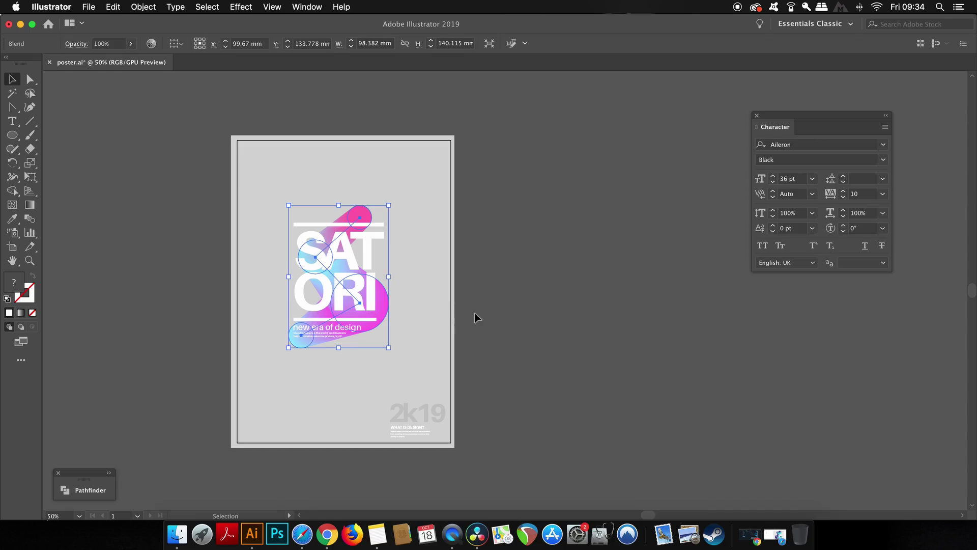
click(481, 316)
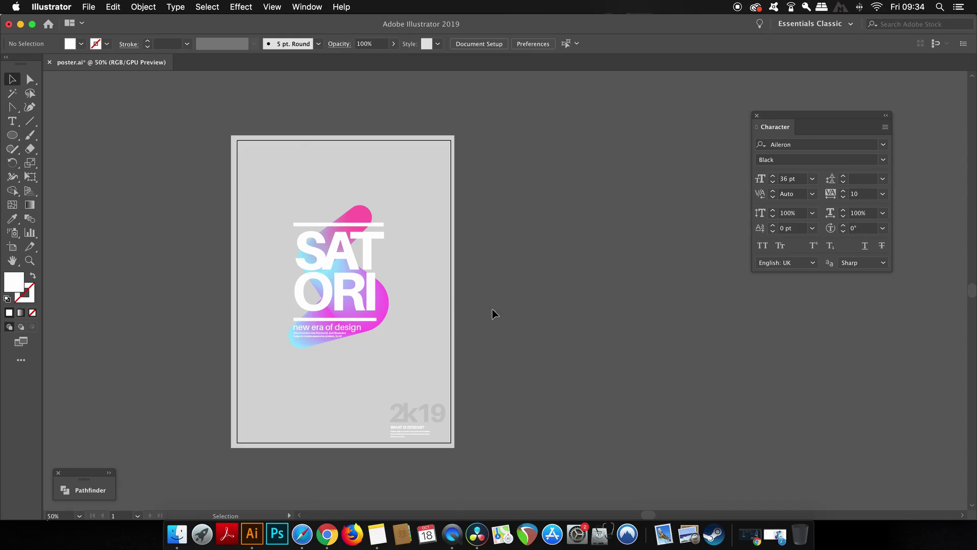
click(383, 308)
drag(393, 203, 405, 181)
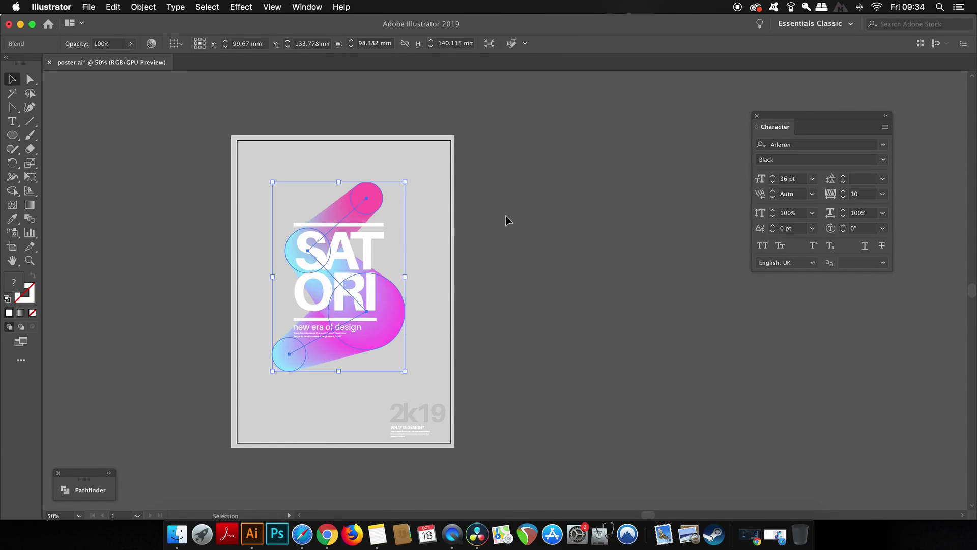
Step: Move the 2k19 block up-left to sit centred beneath the tube
click(507, 221)
drag(429, 415, 359, 390)
click(548, 404)
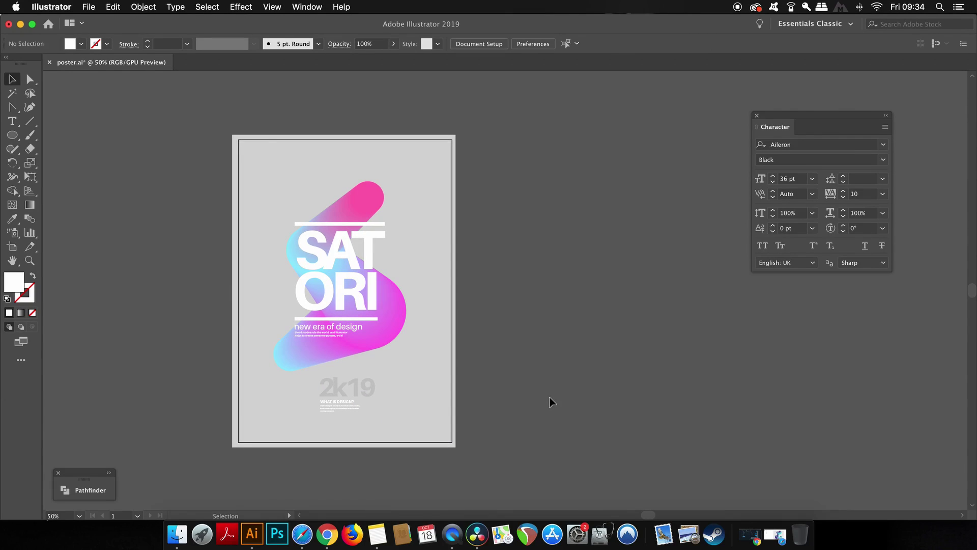